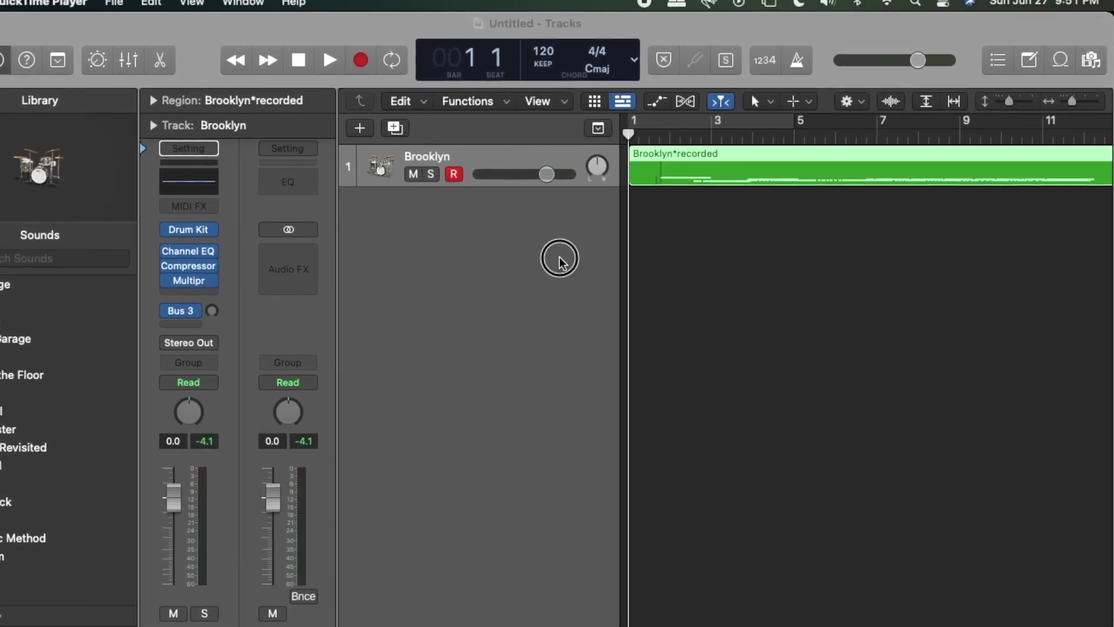
Step: Play the 'Brooklyn*recorded' drum region with its notes in an enlarged Piano Roll, Library hidden
key("space")
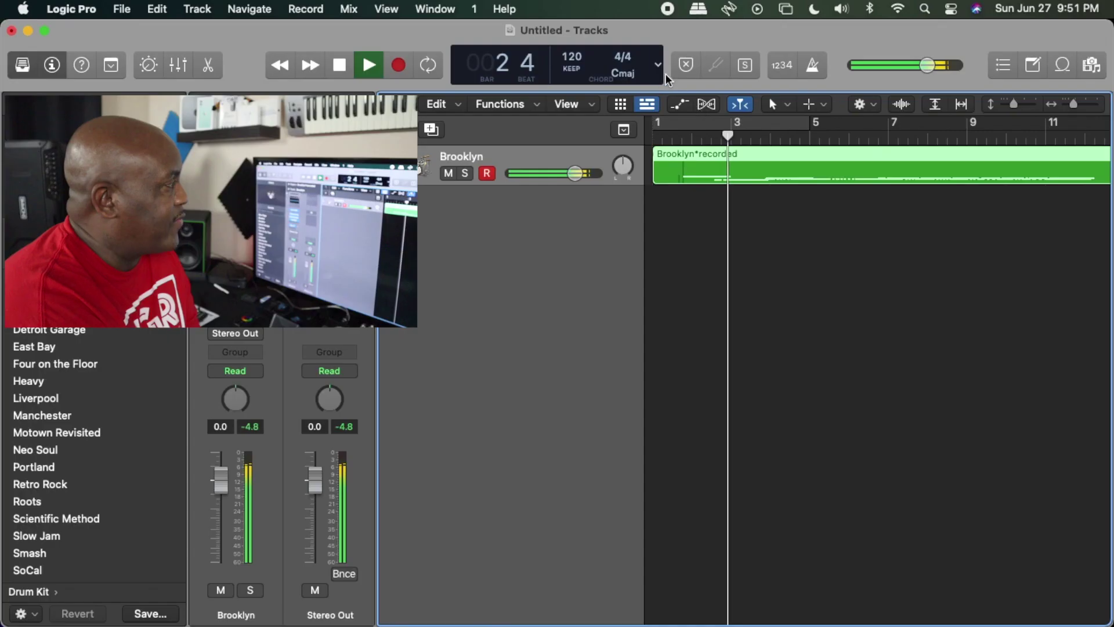
left_click(706, 104)
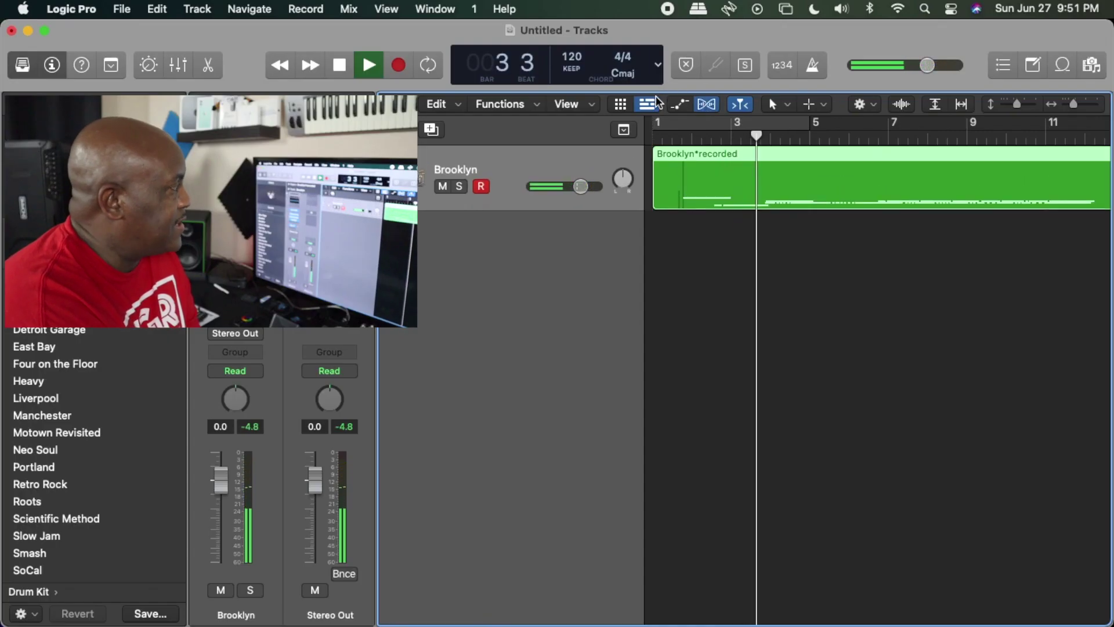
left_click(209, 66)
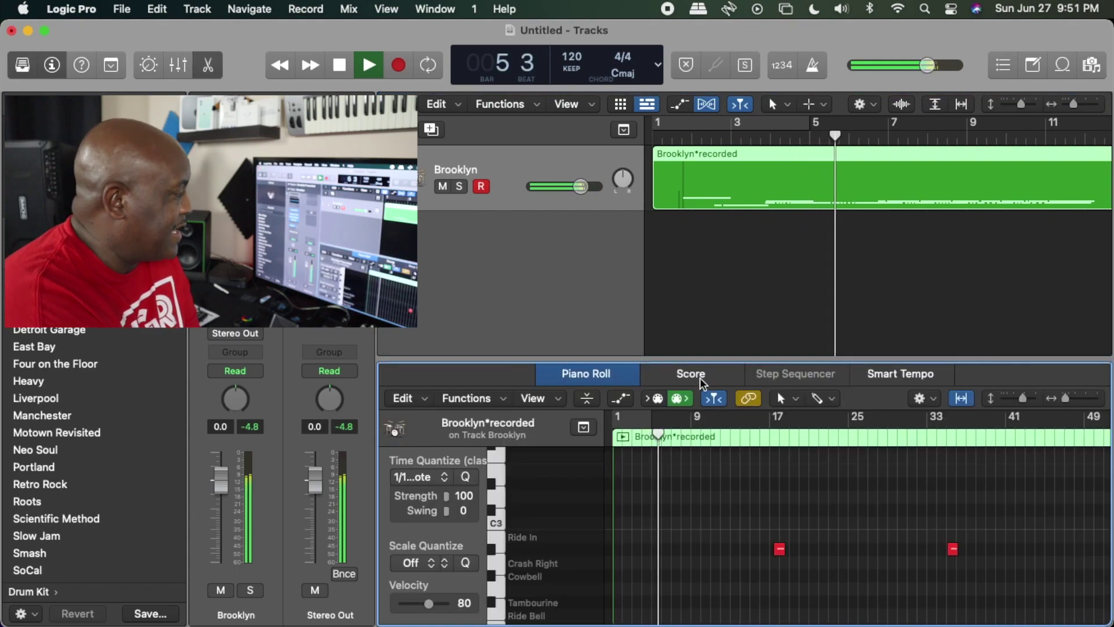
scroll(708, 490, "down", 4)
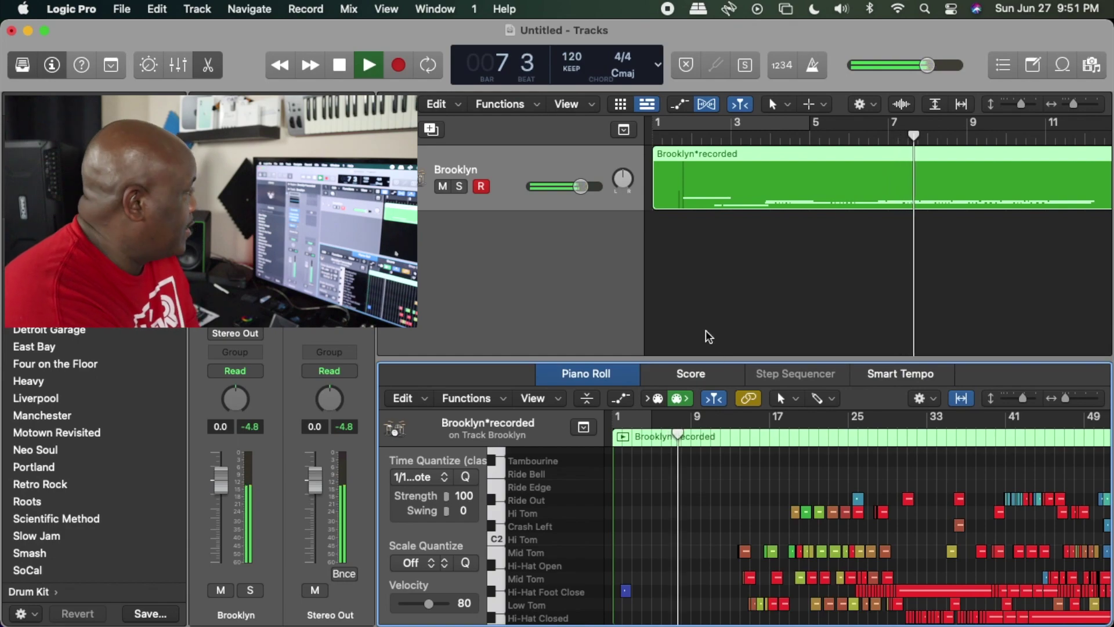
left_click(22, 65)
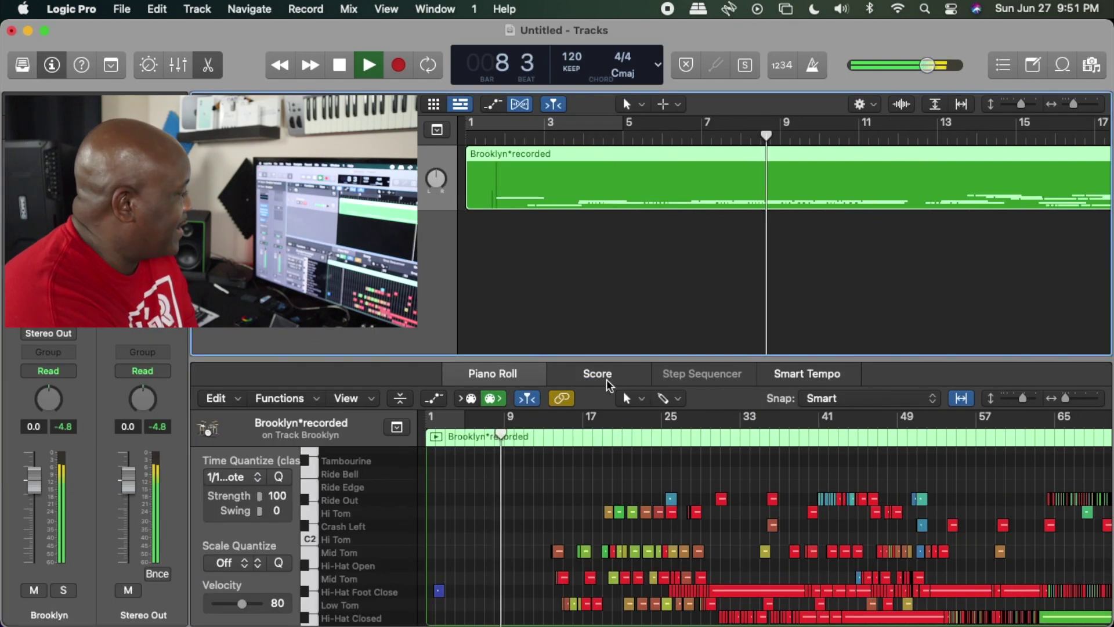
left_click_drag(607, 355, 629, 217)
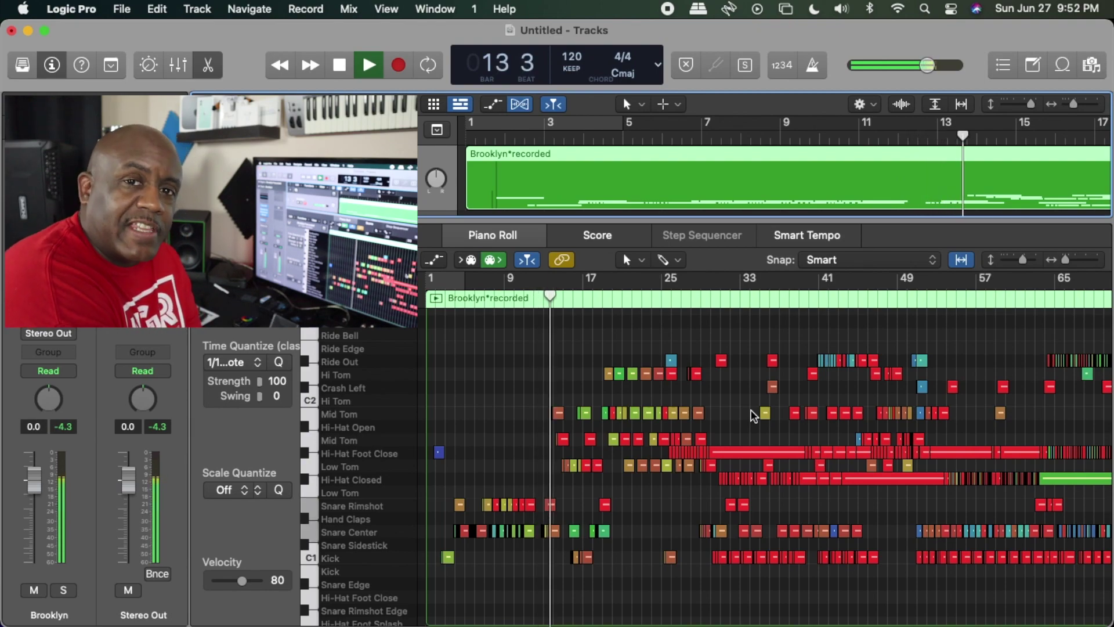
Step: Stop playback at bar 21 and audition a Ride Out note
key("XF86AudioLowerVolume")
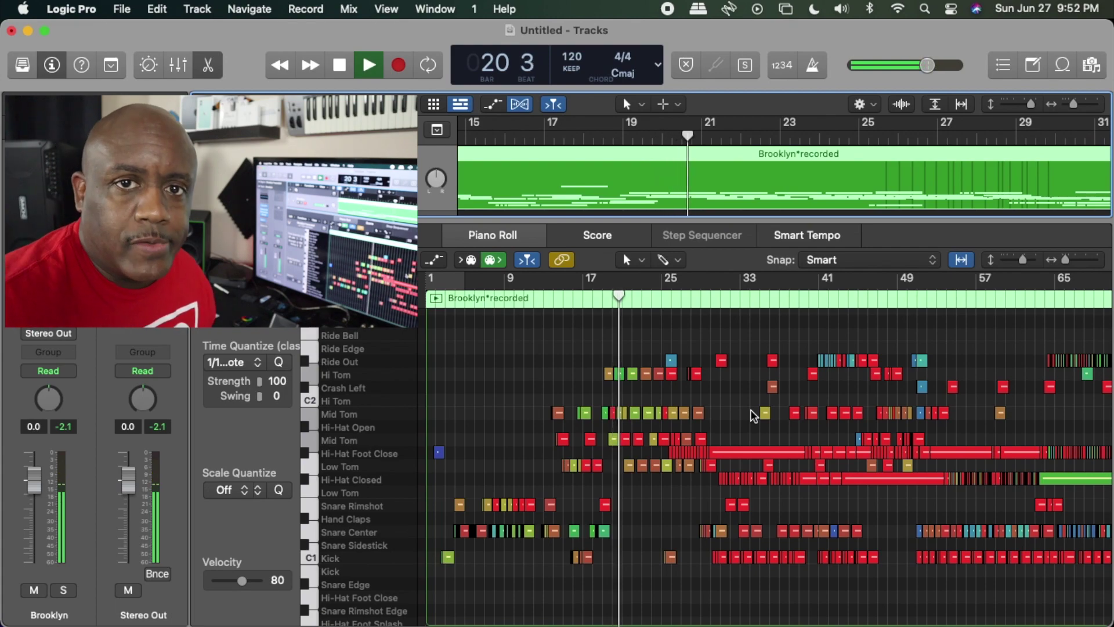
key("space")
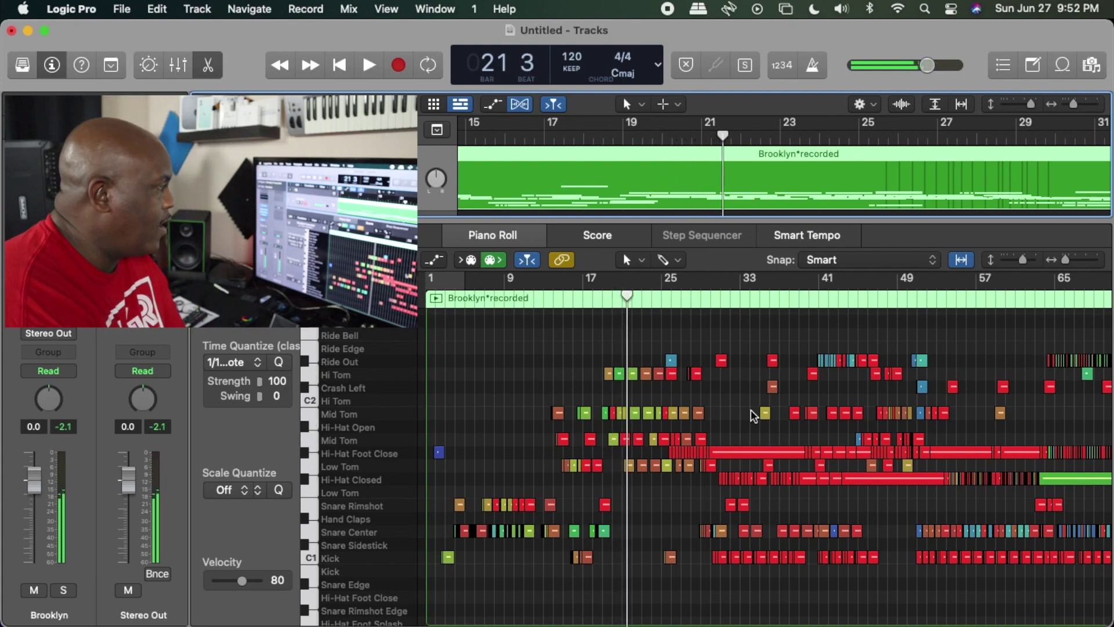
left_click(829, 361)
key("XF86AudioLowerVolume")
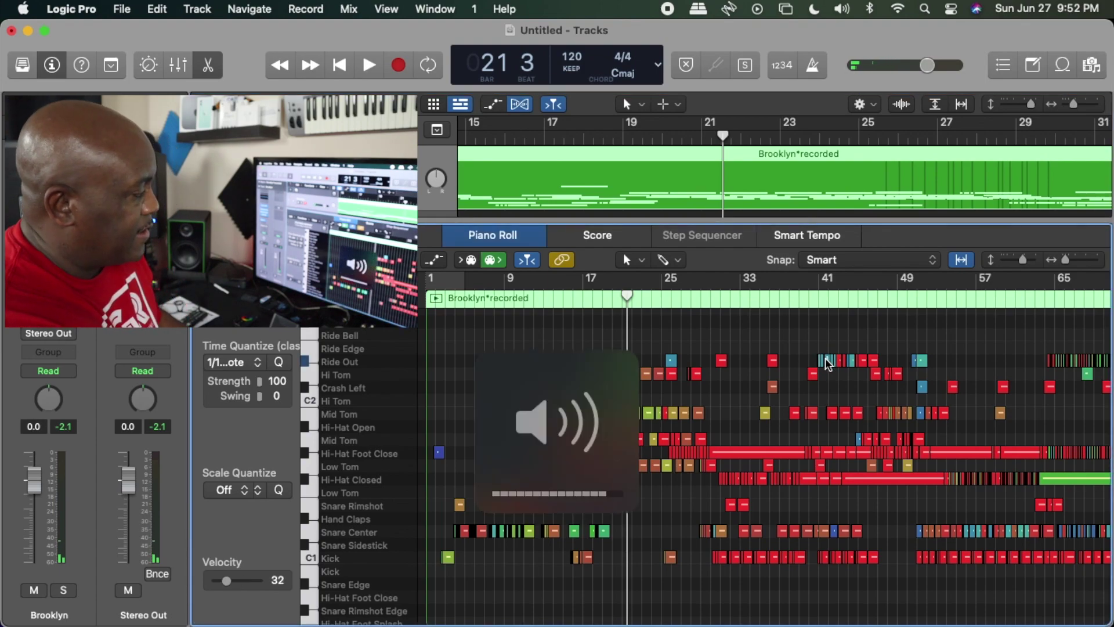
Step: Audition the long Hi-Hat Foot Close note, a Snare Center note and two Kick notes
left_click(789, 452)
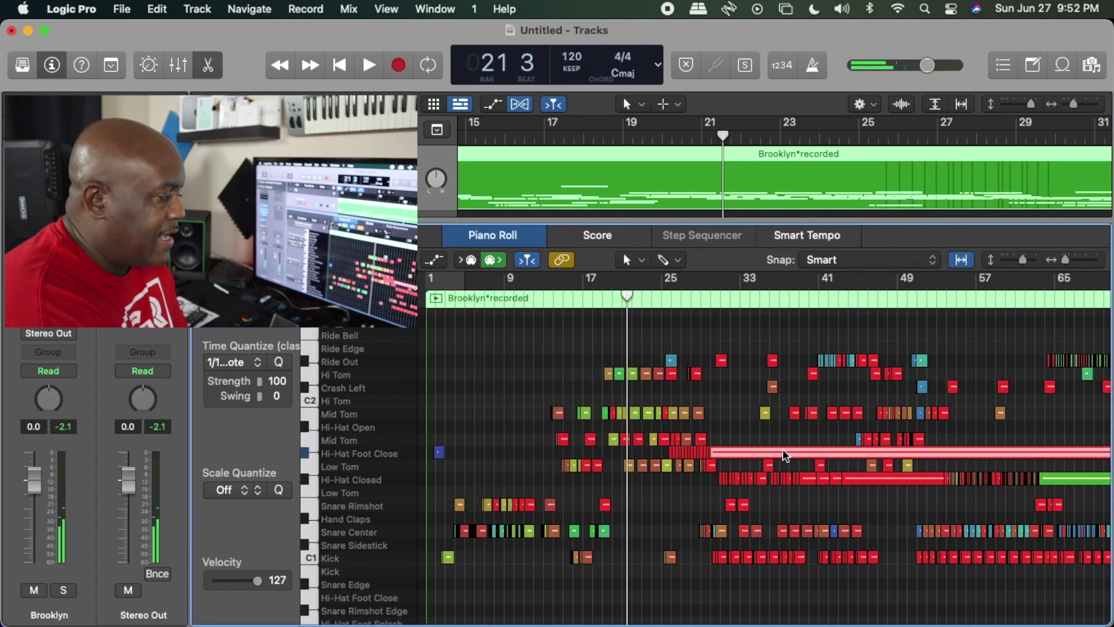
left_click(816, 531)
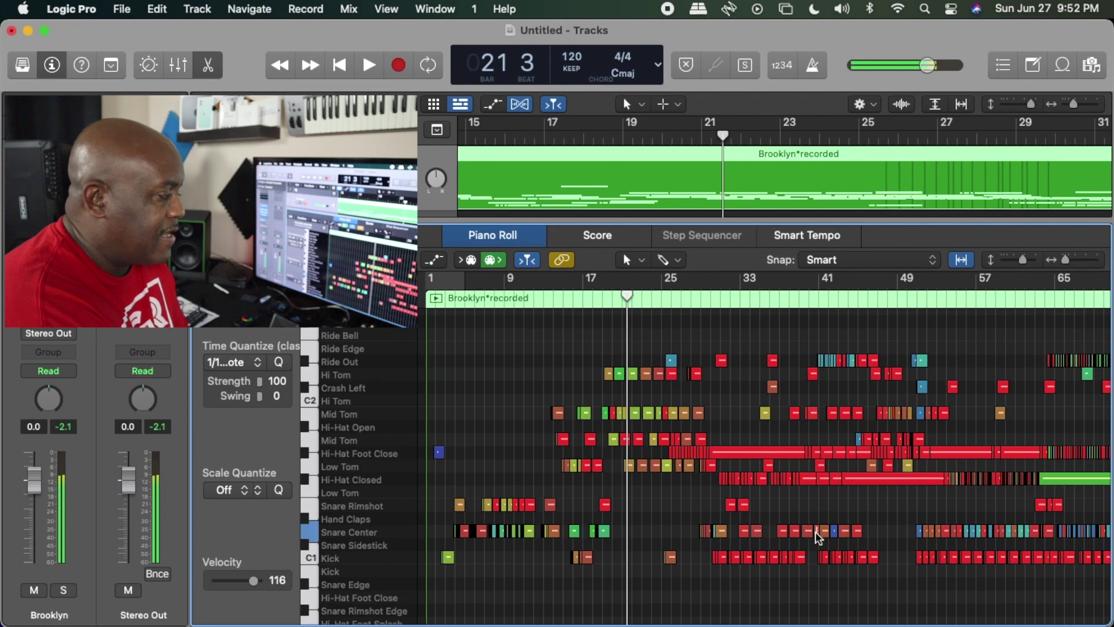
left_click(873, 557)
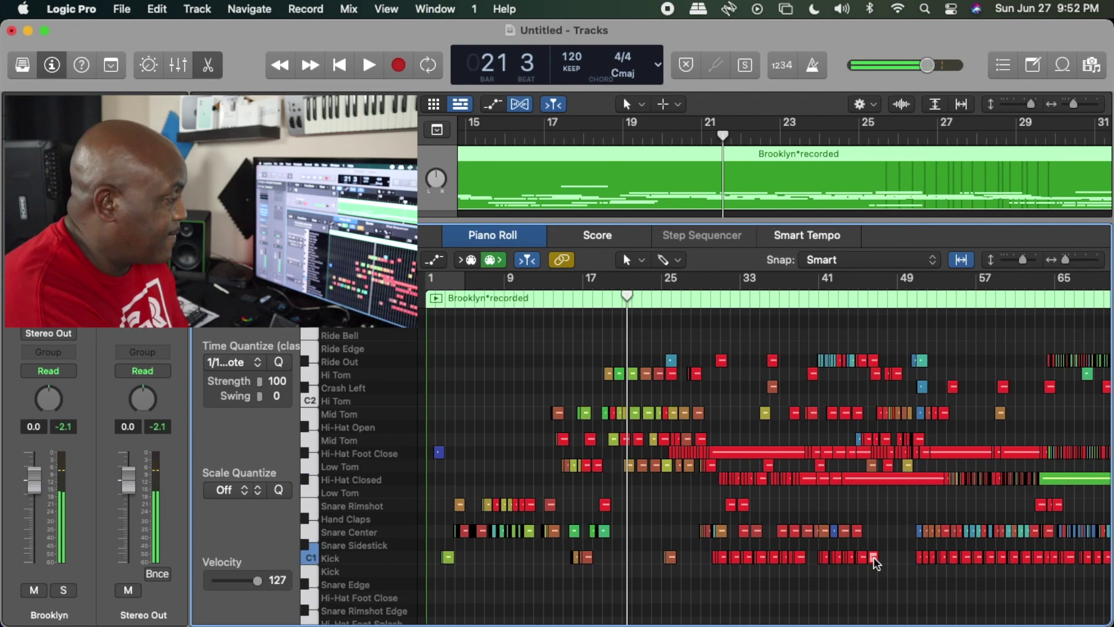
left_click(967, 557)
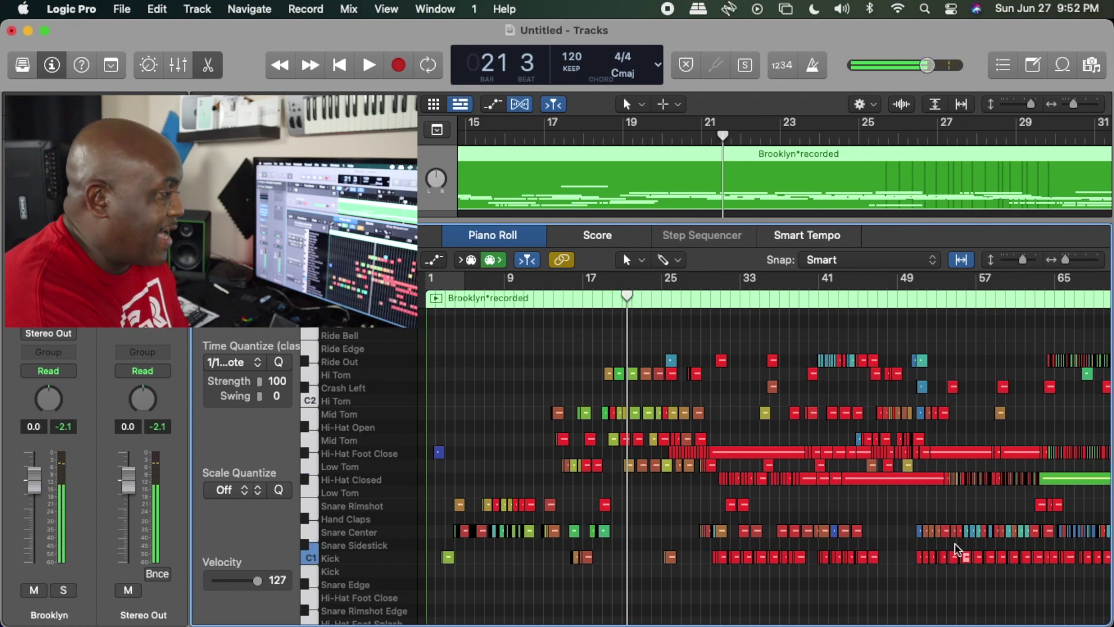
scroll(1009, 522, "right", 15)
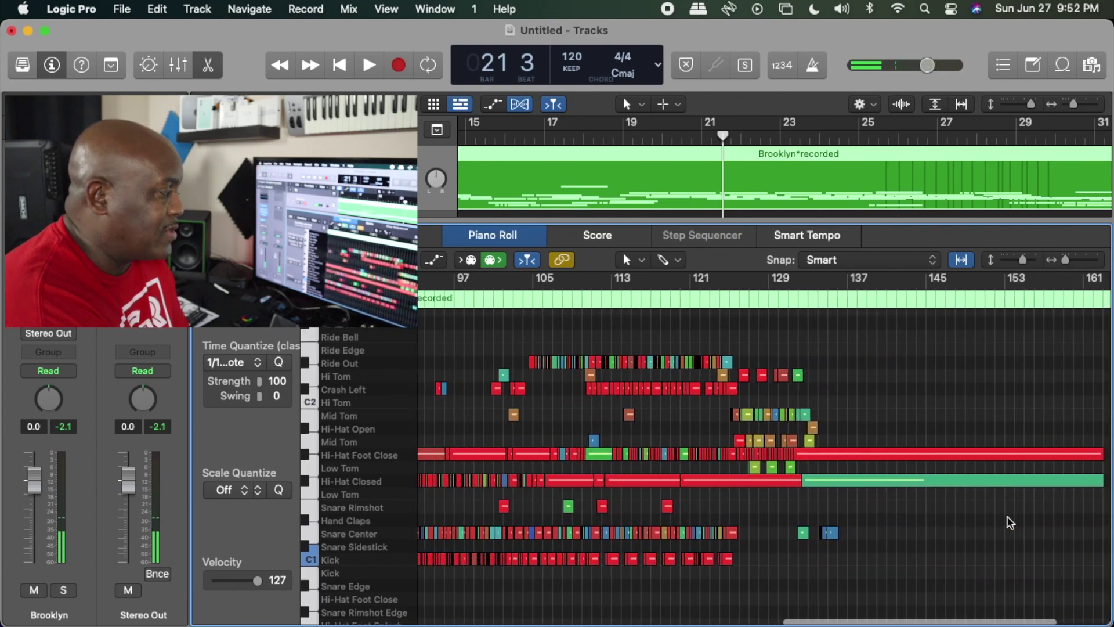
scroll(812, 496, "left", 15)
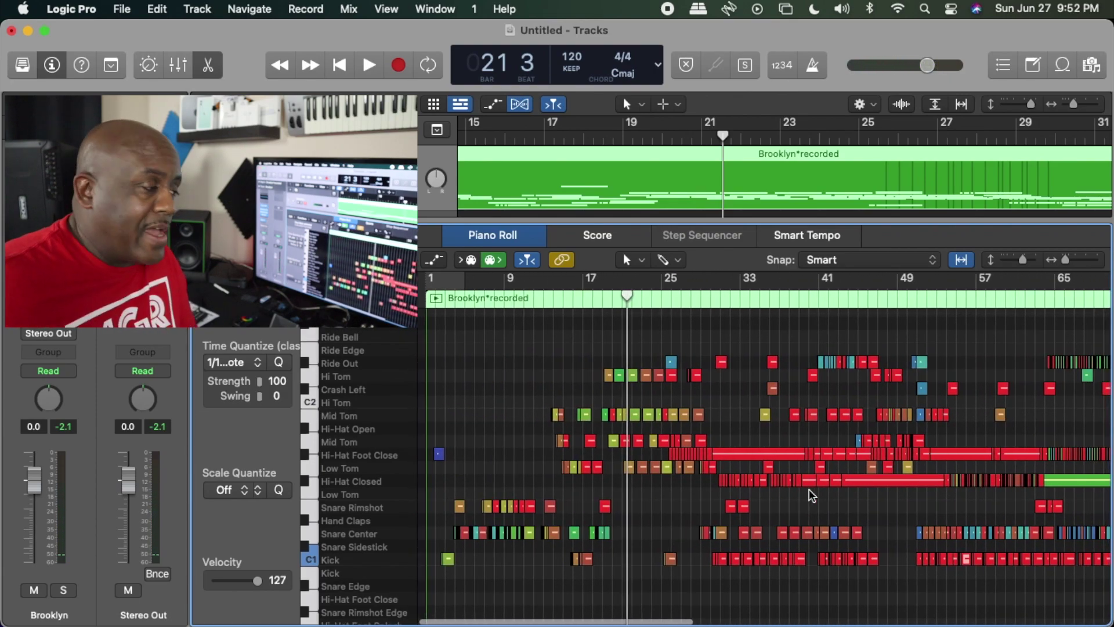
left_click(798, 456)
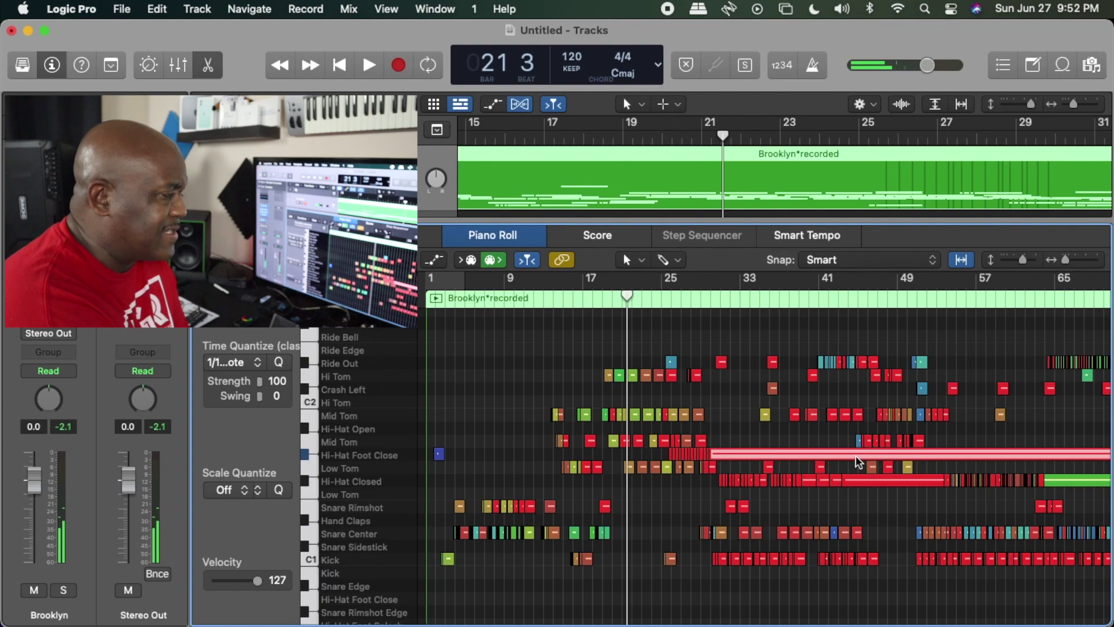
scroll(858, 461, "right", 4)
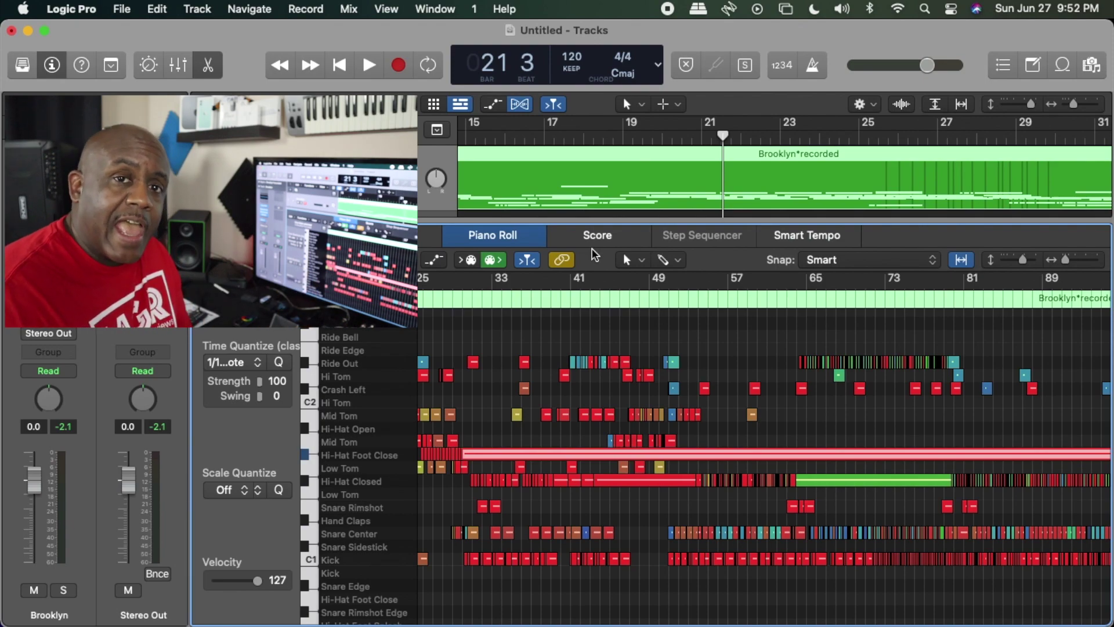
Step: Replace the Brooklyn track's drum kit with Sampler (Multi-Sample) Multi-Output and show the mixer
left_click(221, 63)
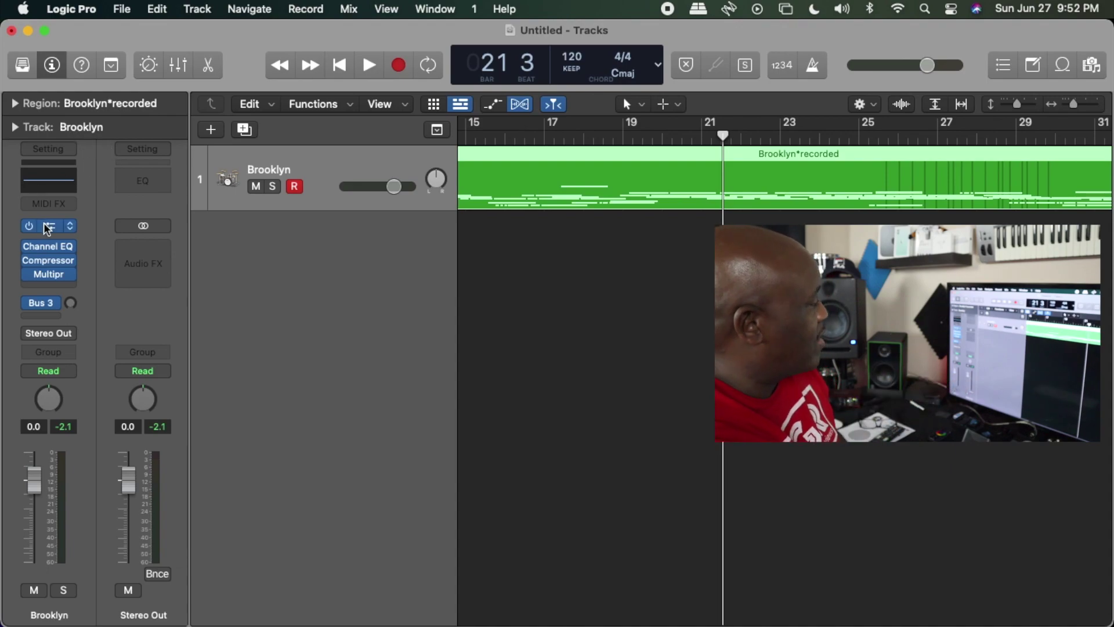
left_click(69, 227)
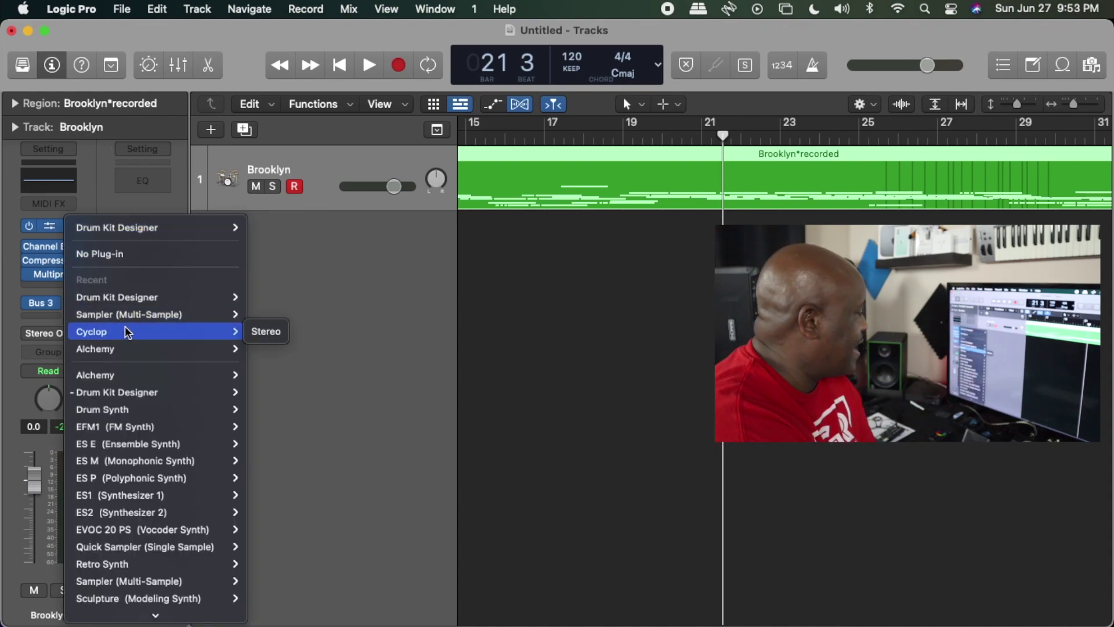
scroll(117, 289, "down", 5)
scroll(118, 288, "down", 3)
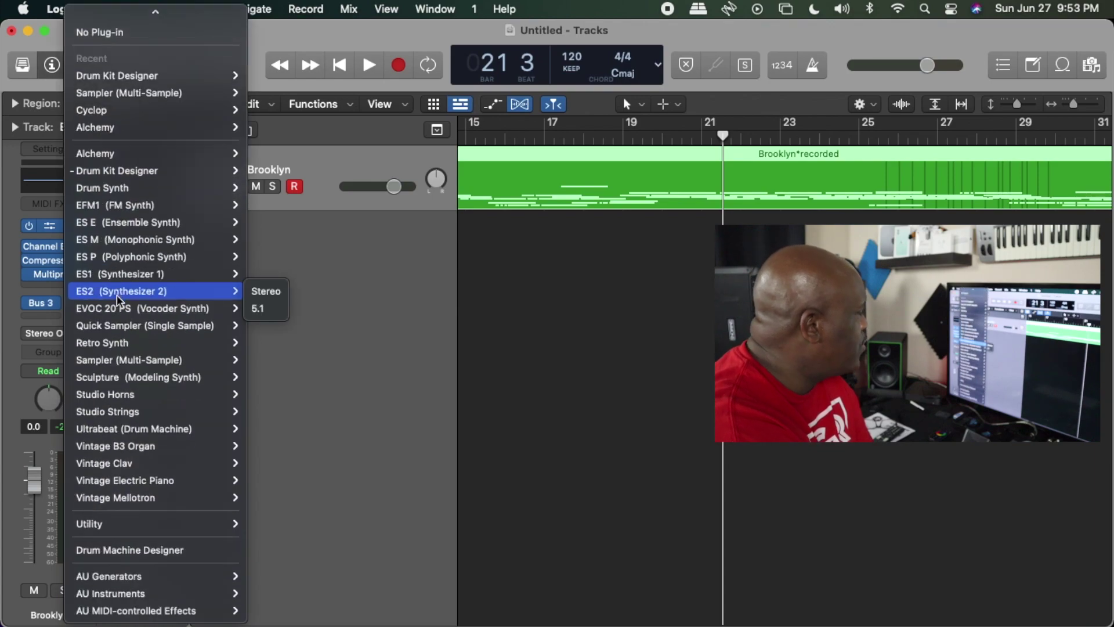
mouse_move(126, 362)
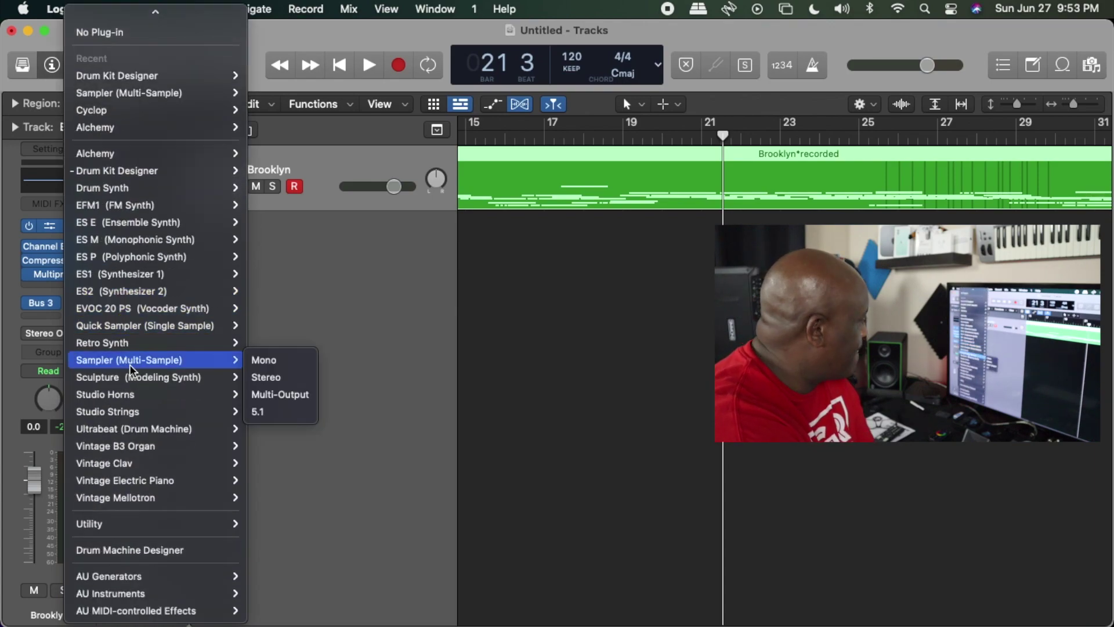
left_click(280, 394)
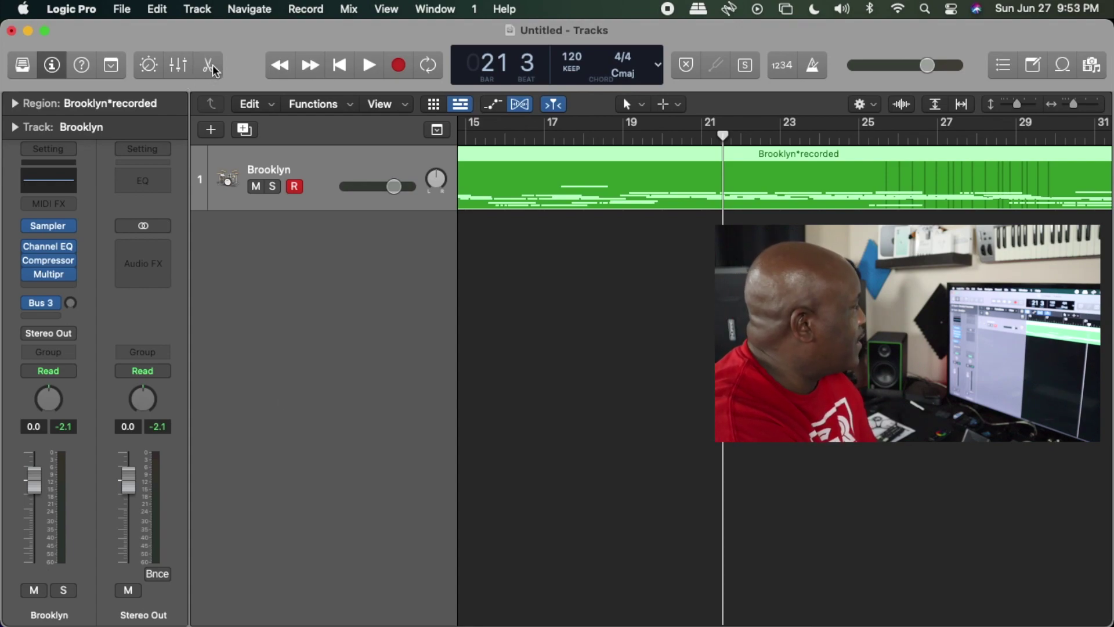
left_click(181, 67)
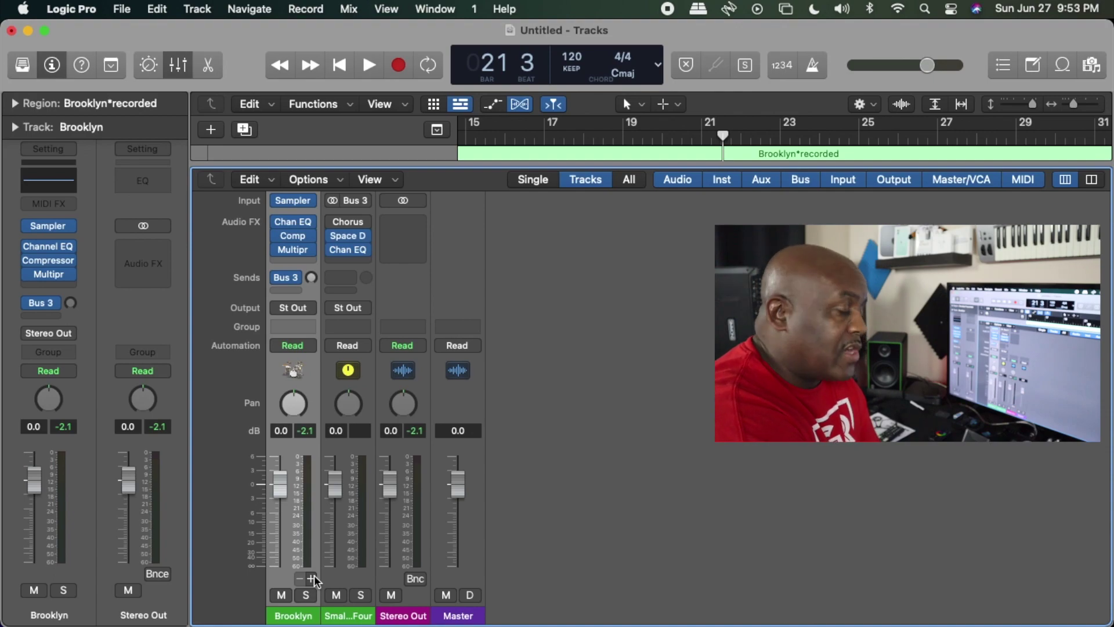
Step: Add Sampler output channels for Kick, Snare, Toms and Hi-Hat/Perc, removing the extra Aux 6
left_click(313, 578)
left_click(312, 578)
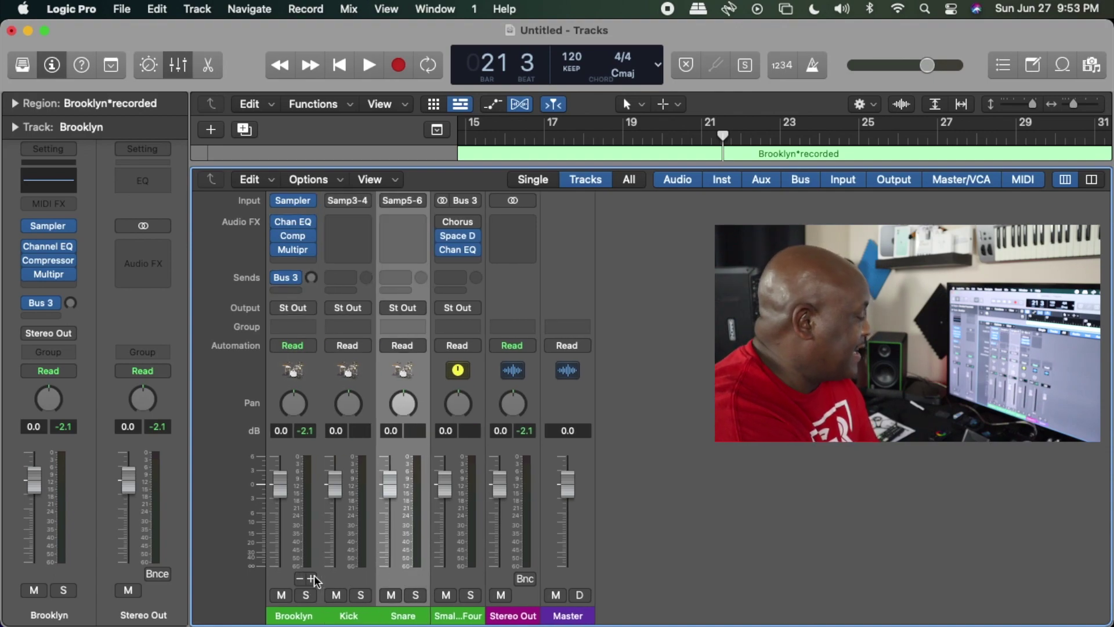
left_click(313, 579)
left_click(312, 578)
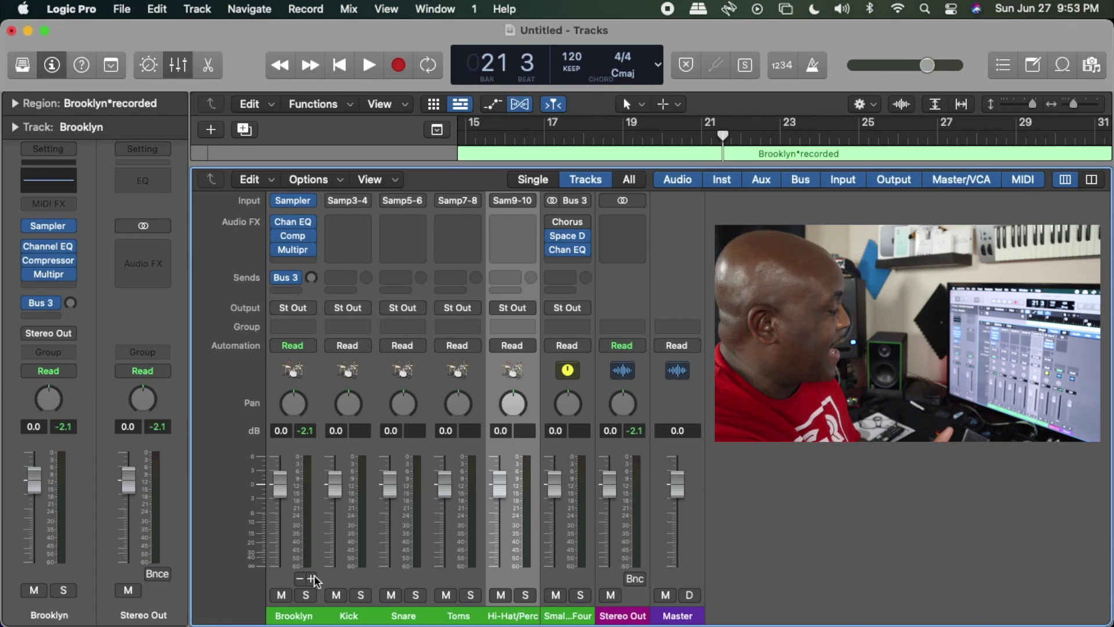
left_click(313, 579)
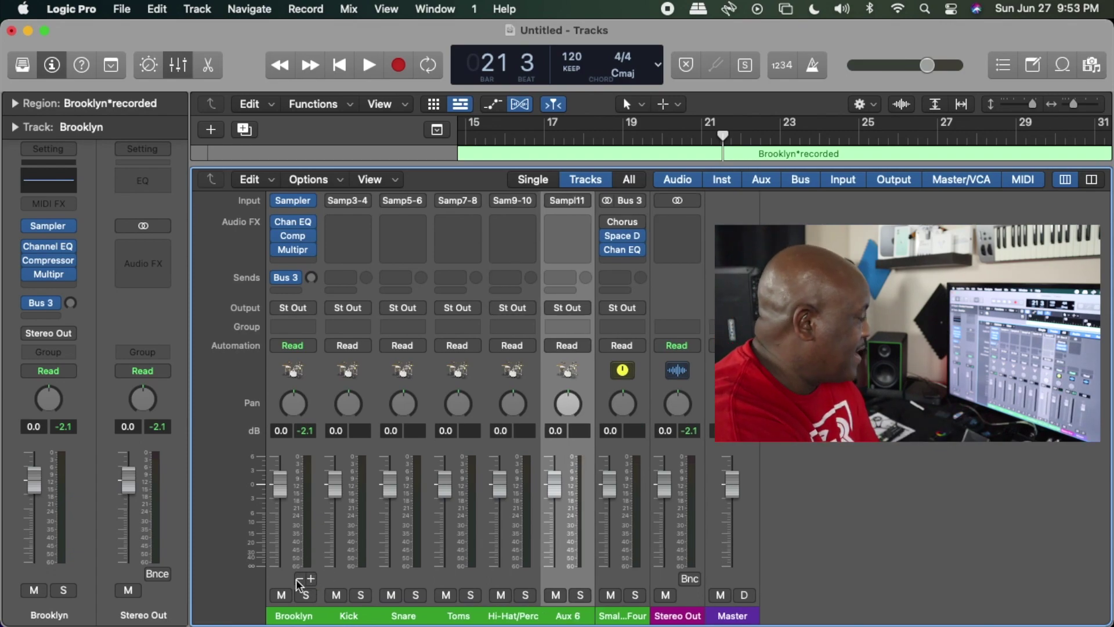
left_click(300, 579)
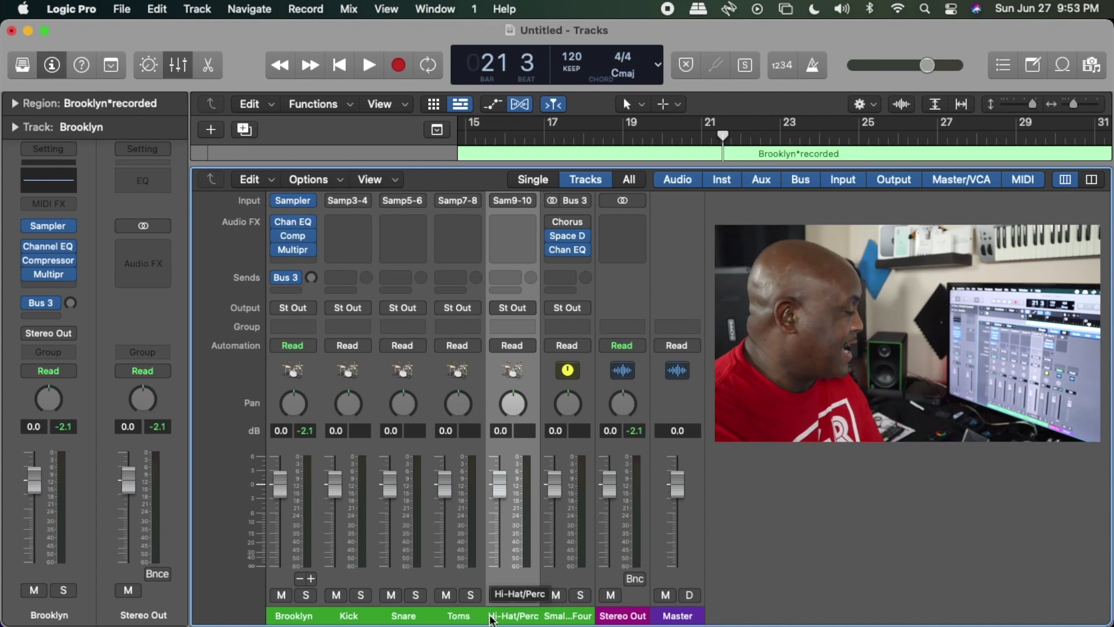
Step: Play the drums to bar 35, watching the Kick, Snare, Toms and Hi-Hat/Perc meters
key("space")
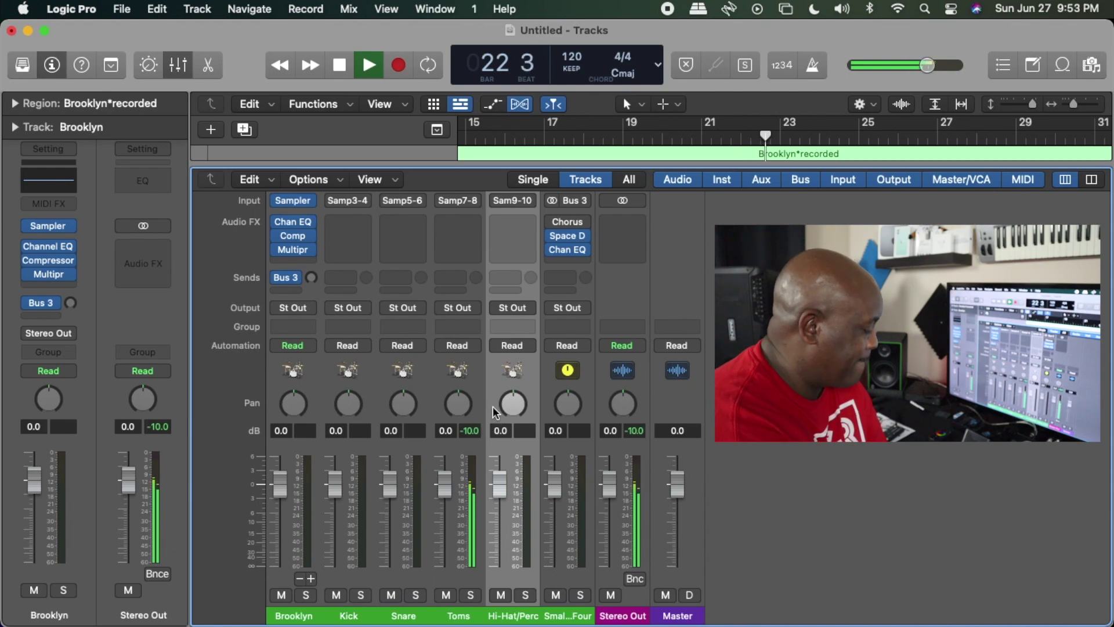
key("XF86AudioRaiseVolume")
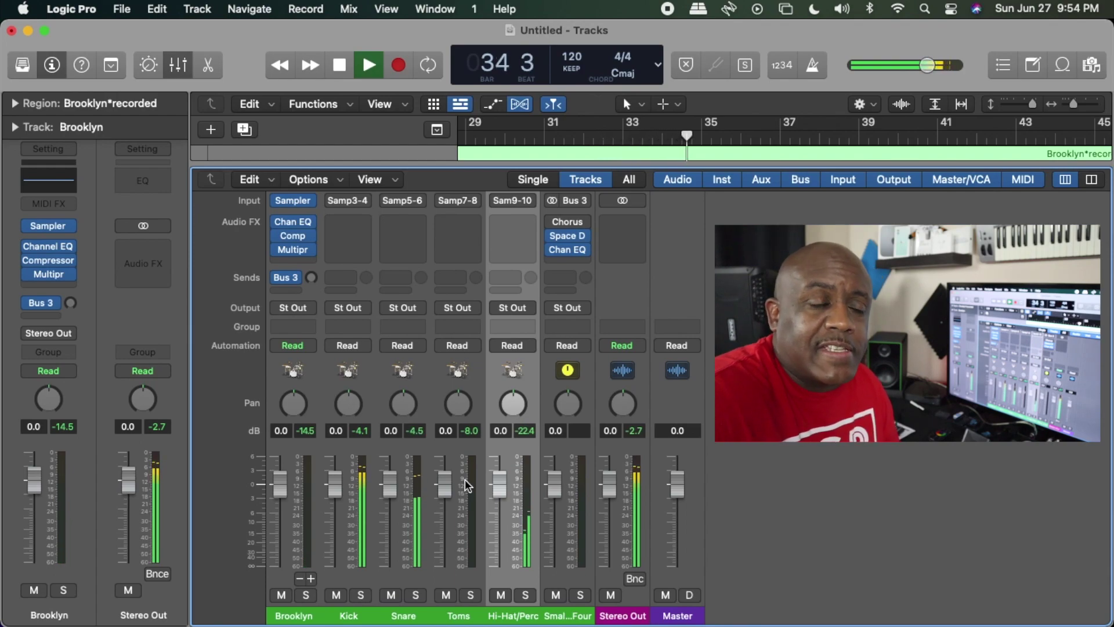
key("space")
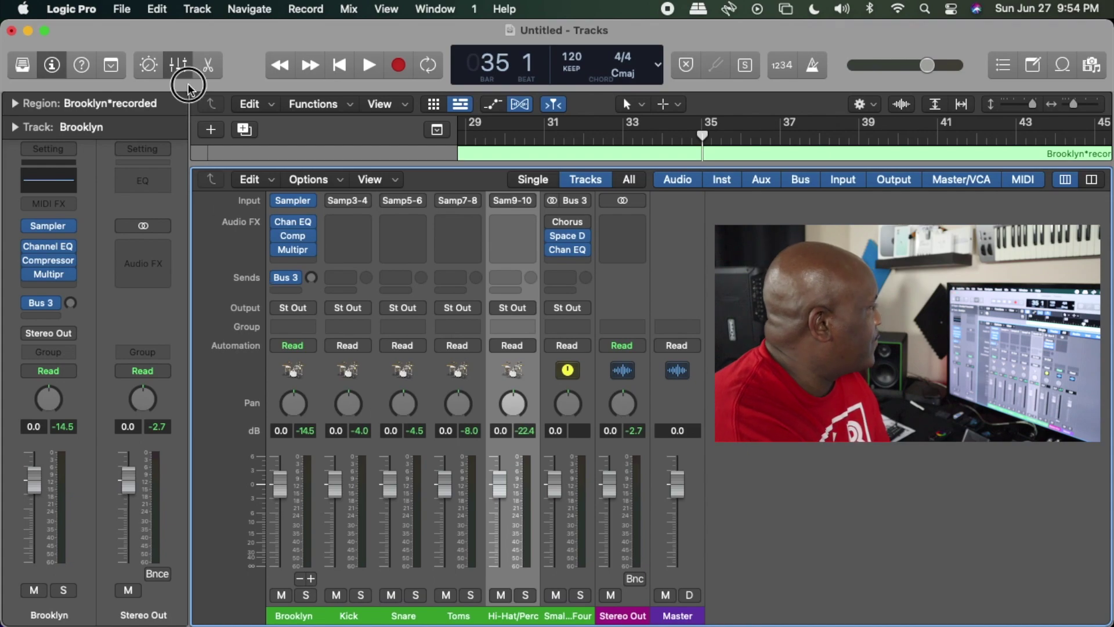
Step: Close the mixer, reopen the drum region in the Piano Roll and select a Snare Rimshot note
left_click(179, 65)
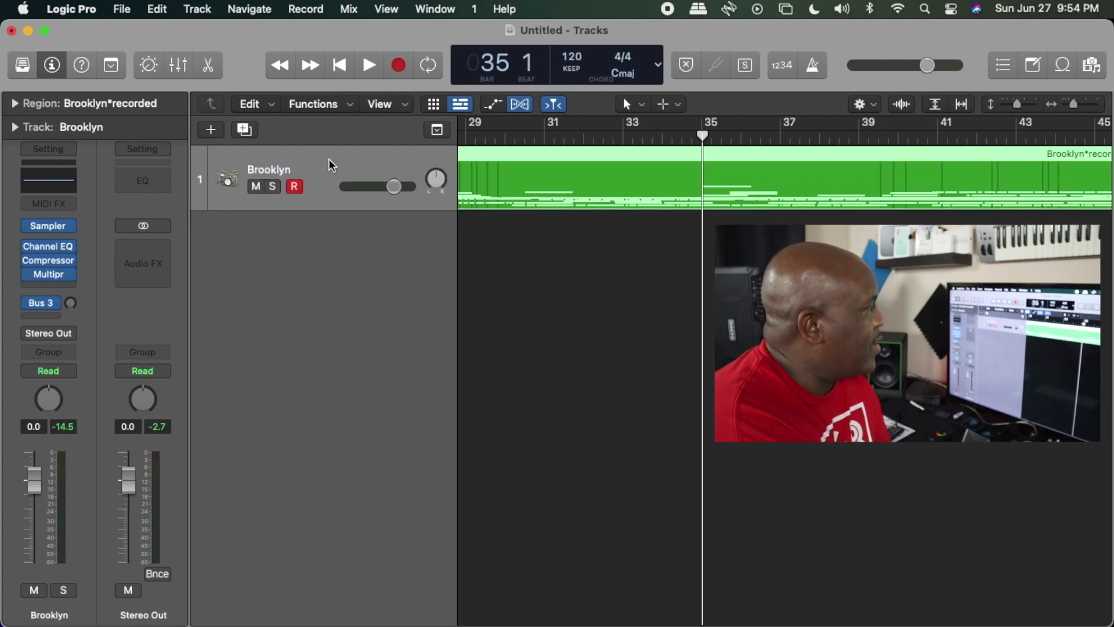
left_click(209, 66)
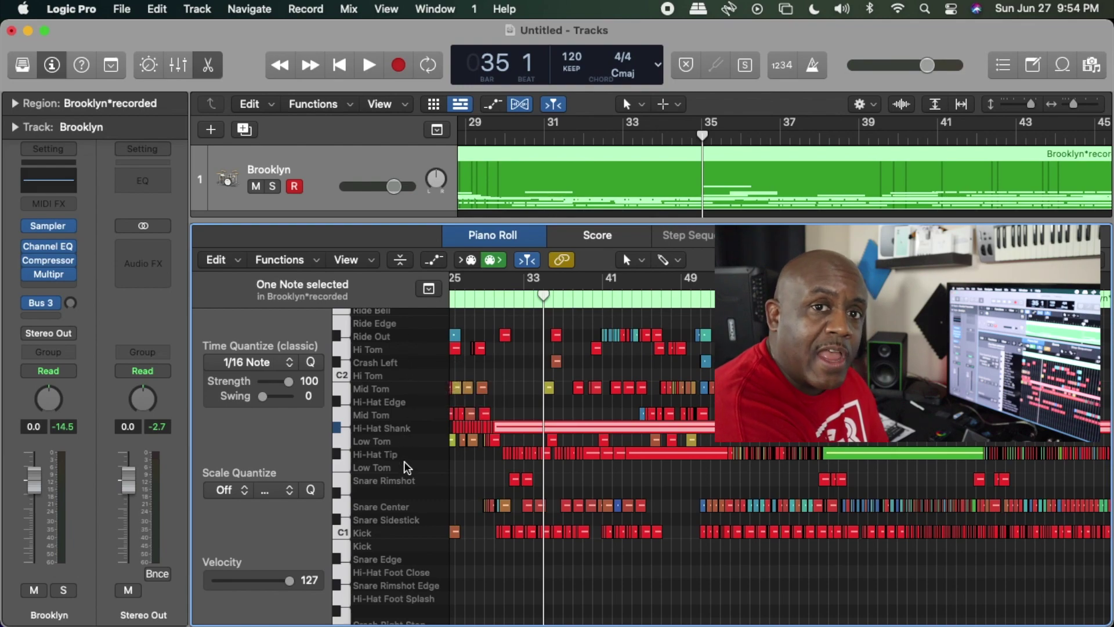
mouse_move(513, 477)
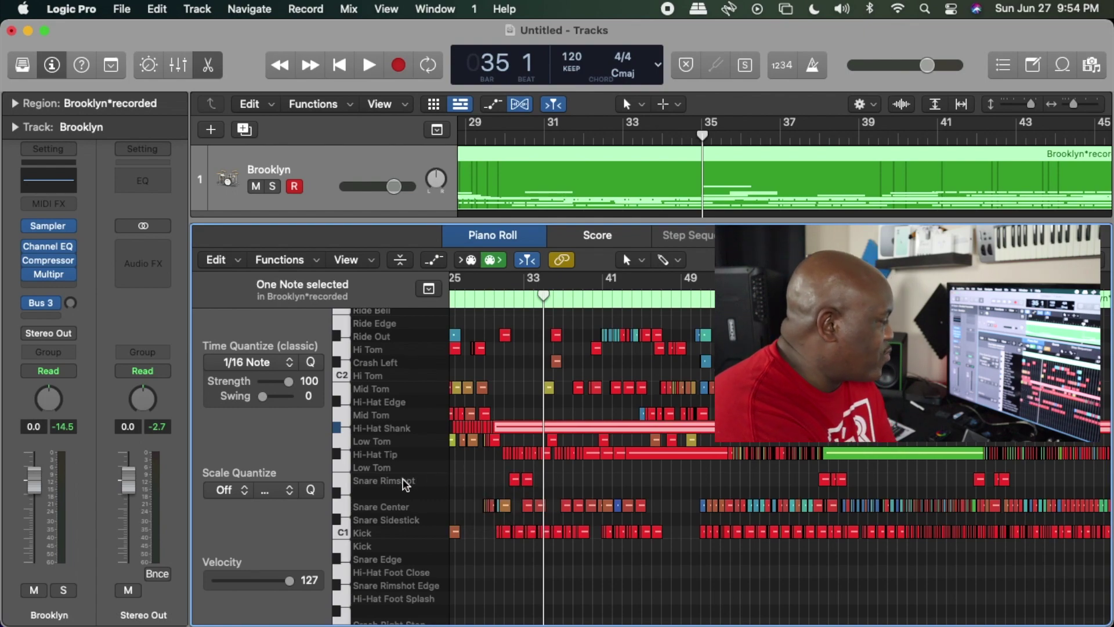
left_click(514, 479)
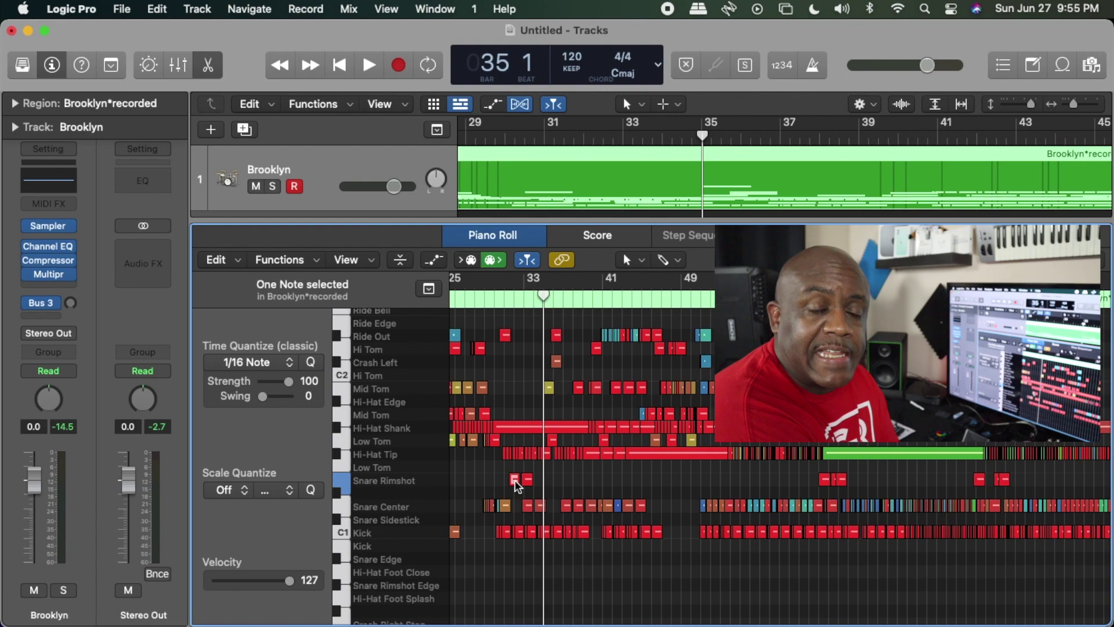
Step: Move the Snare Rimshot note up to the Low Tom row and back again
left_click_drag(516, 484, 516, 475)
left_click(526, 471)
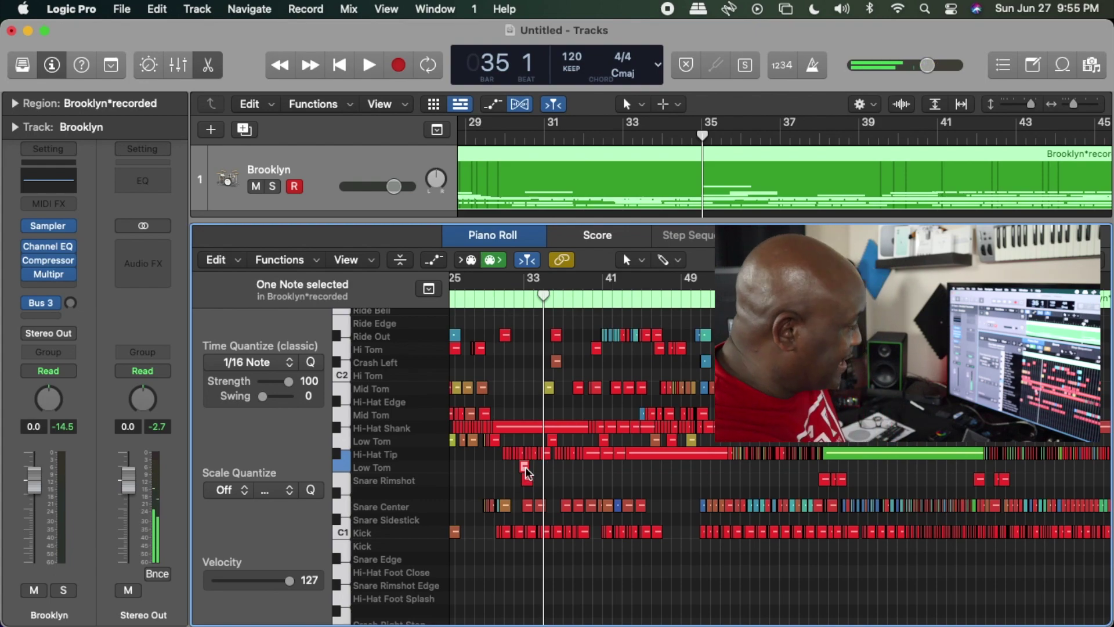
left_click_drag(525, 467, 517, 480)
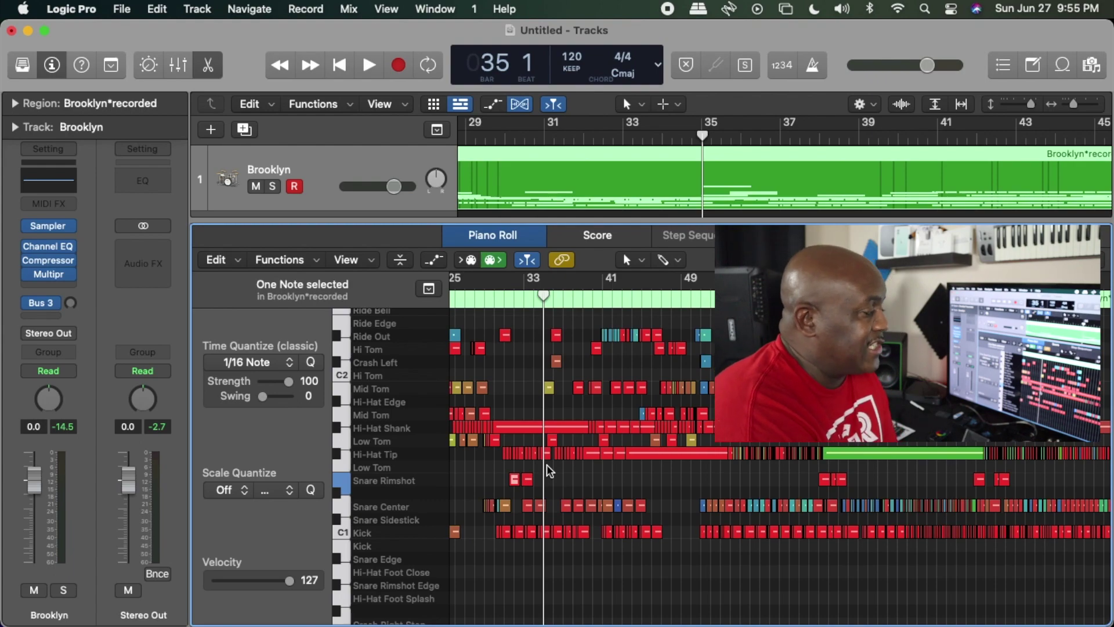
Step: Select all 1,774 drum notes and quantize them to 1/8 Note
left_click(632, 428)
key("super+a")
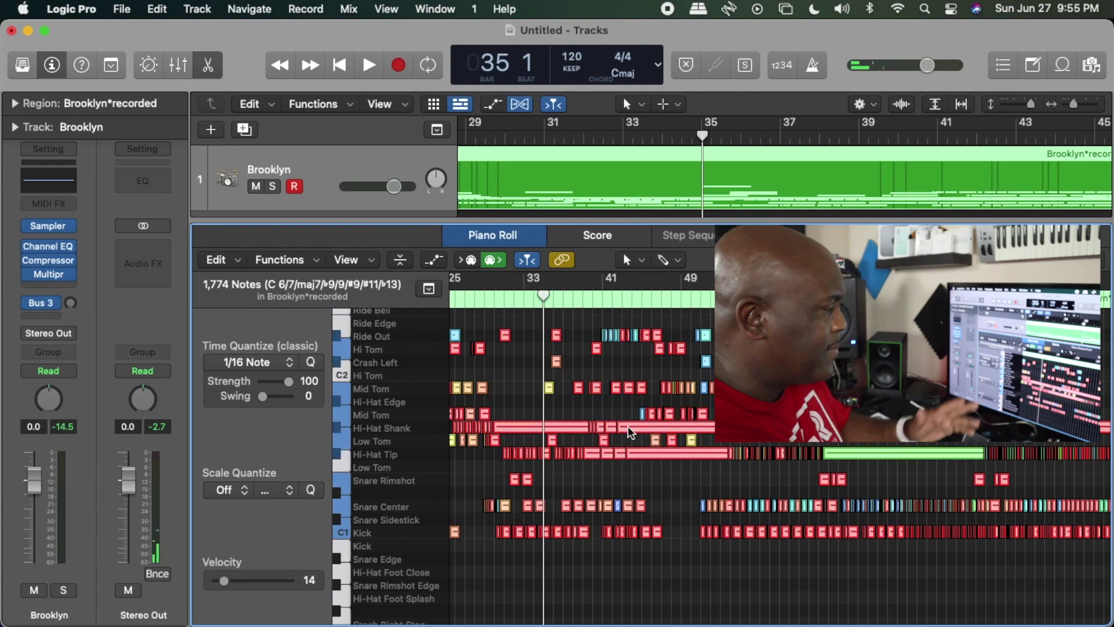
left_click(238, 363)
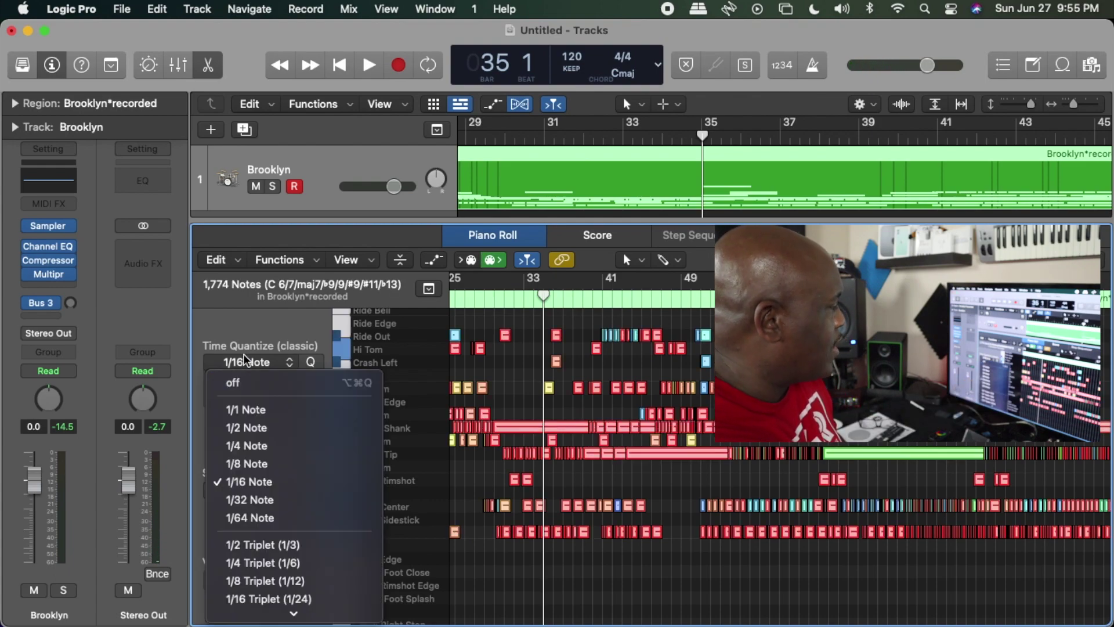
left_click(249, 347)
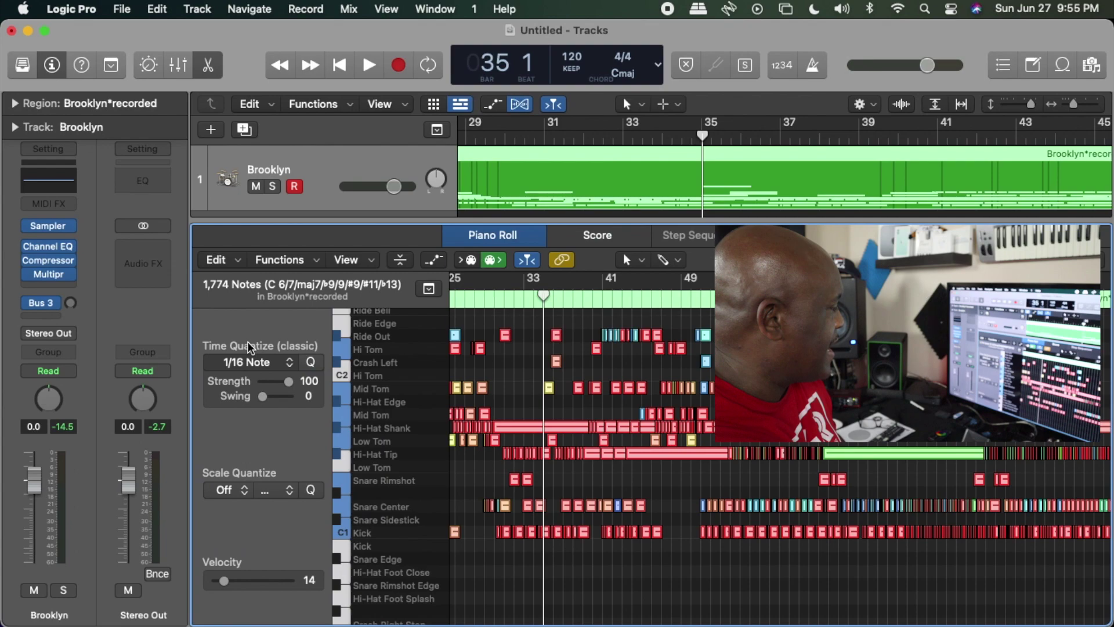
left_click(290, 362)
left_click(253, 464)
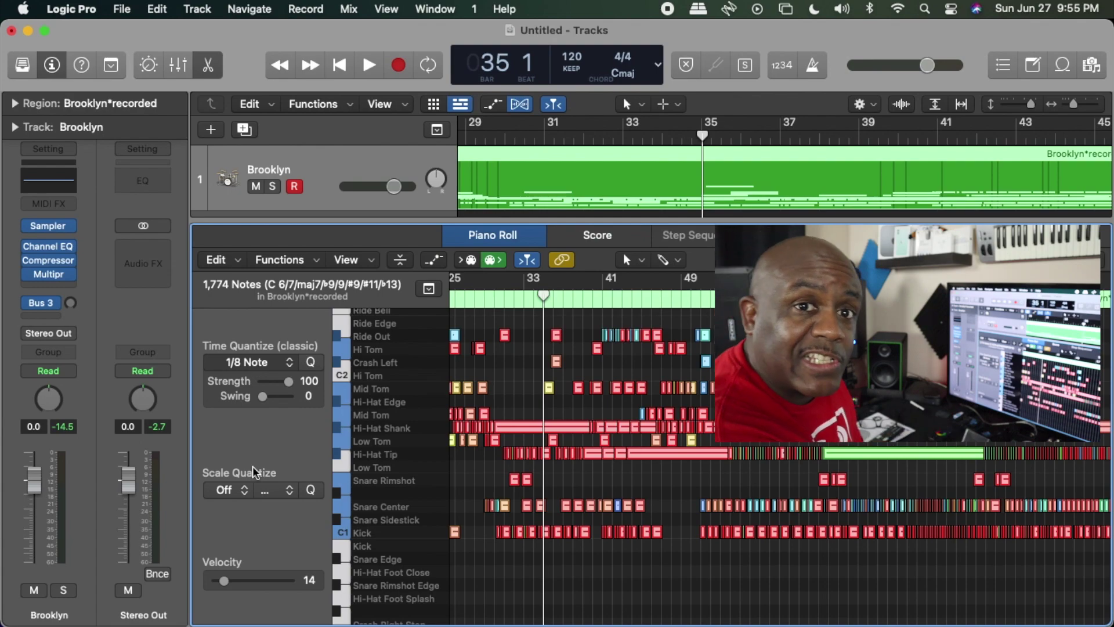
Step: Play back the quantized drums and set Time Quantize back to 1/16 Note
key("space")
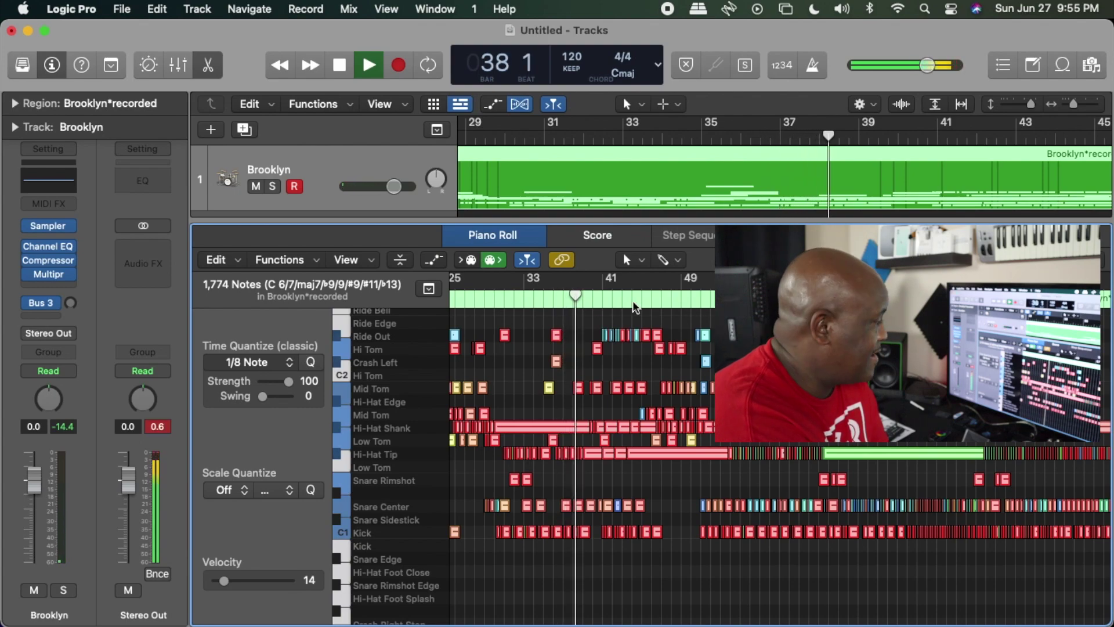
left_click(282, 369)
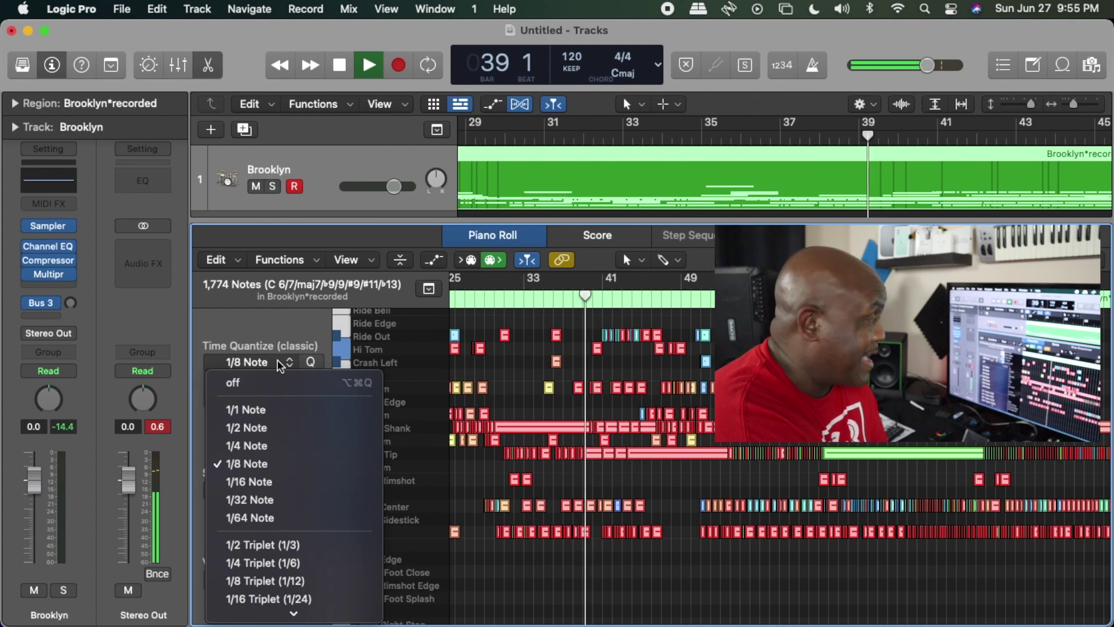
left_click(264, 482)
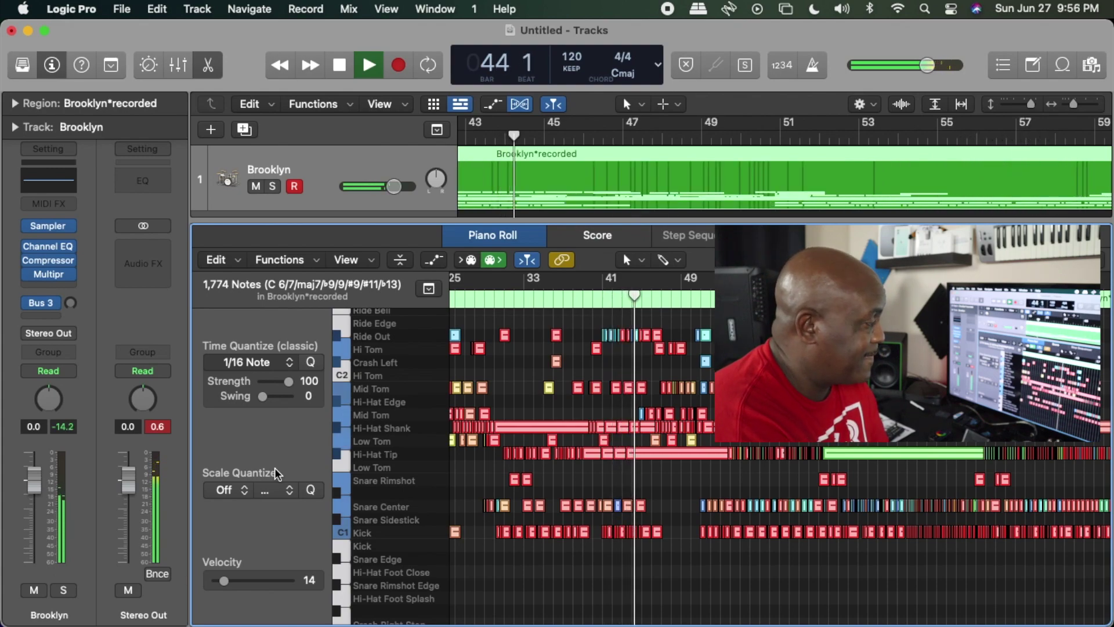
Step: Stop playback at bar 44, beat 2
key("space")
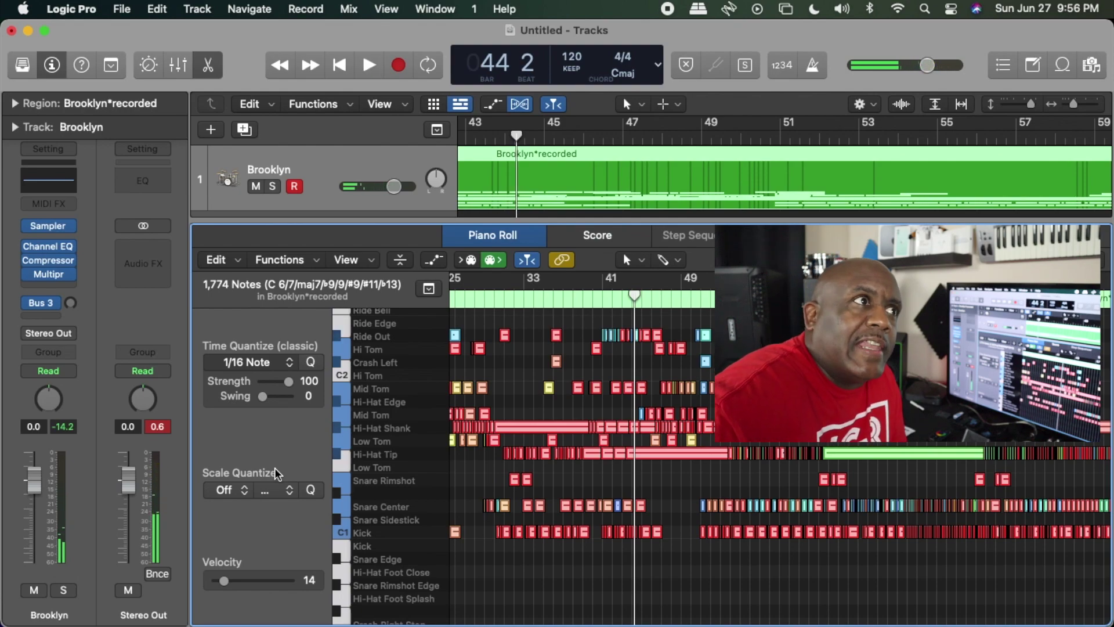